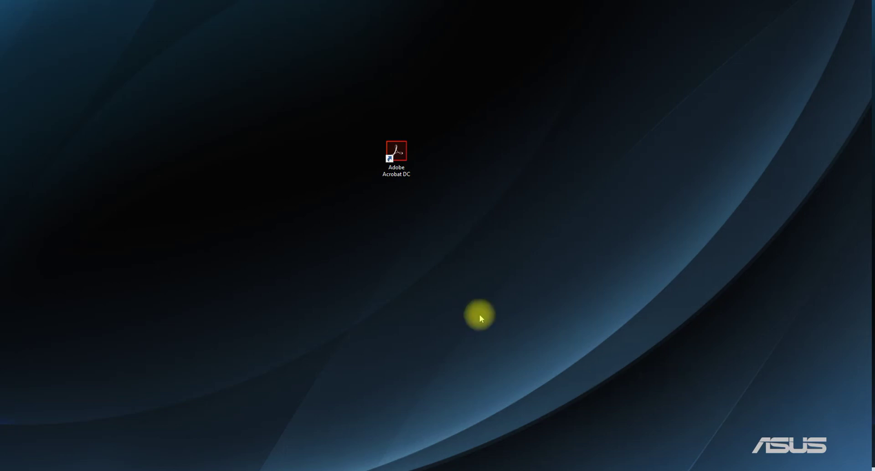
Step: Launch Acrobat, move page 2 in Organize Pages, then close without saving the changes
double_click(400, 151)
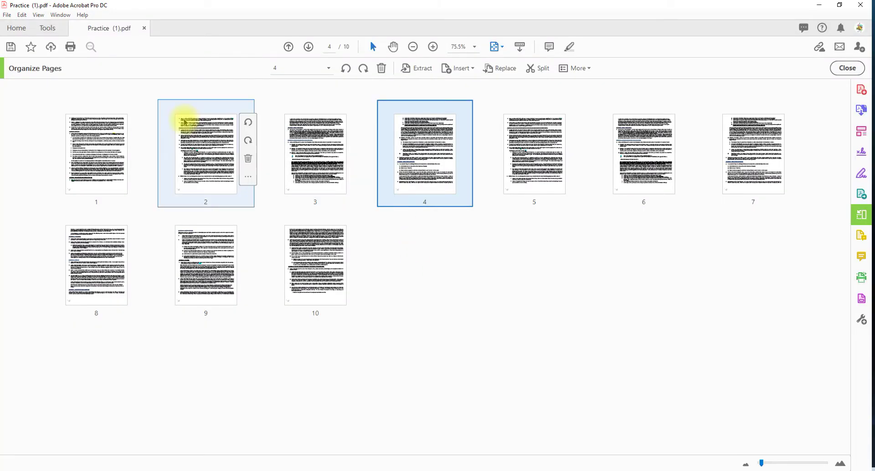
drag(179, 121, 22, 10)
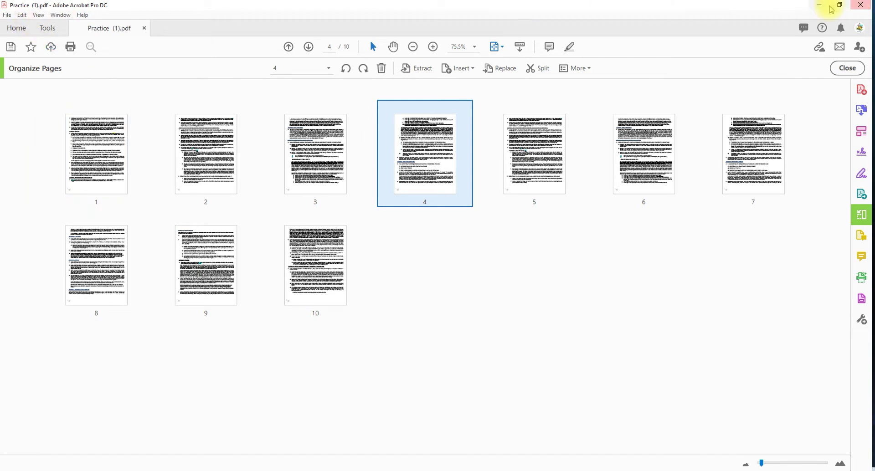
click(861, 5)
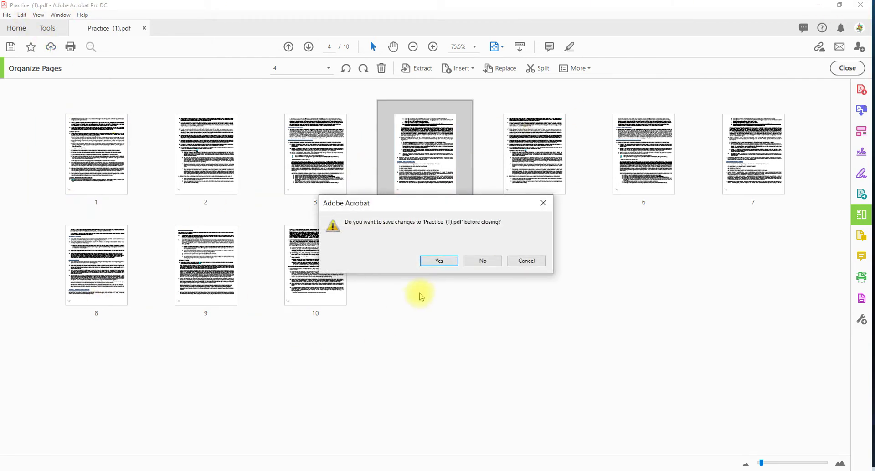
click(483, 261)
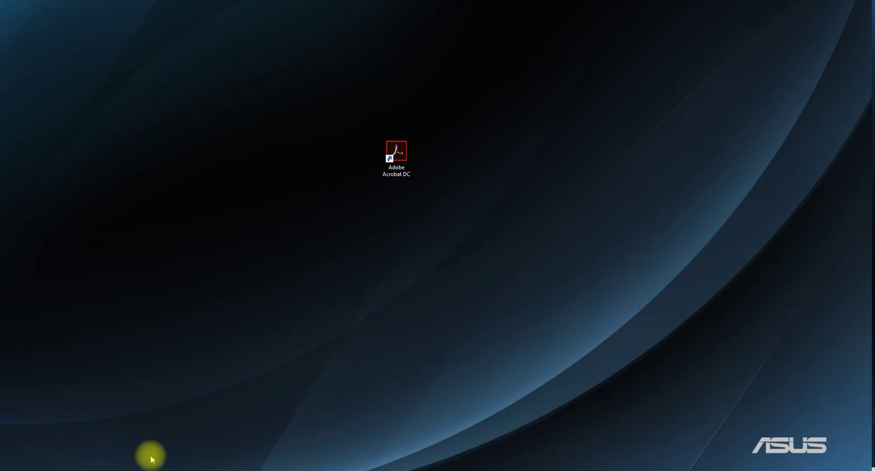
Step: Preview Practice (1) in EOB TRAINING VIDEOS and open it in Acrobat to confirm four pages
click(119, 469)
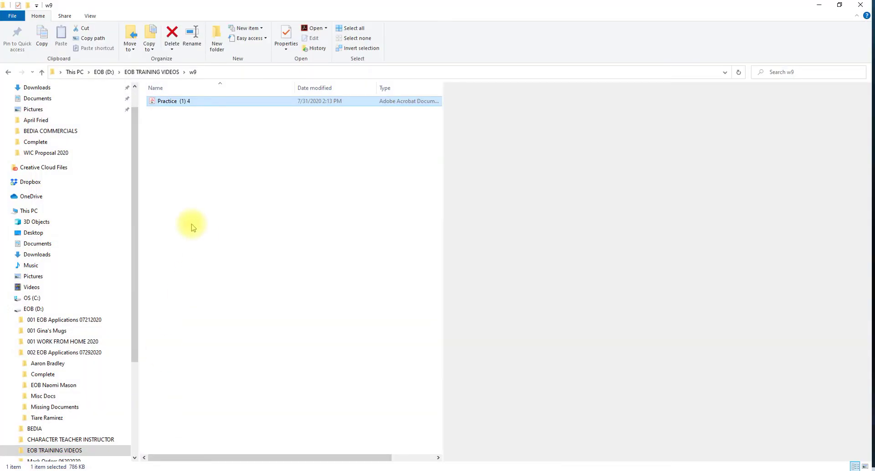
click(145, 72)
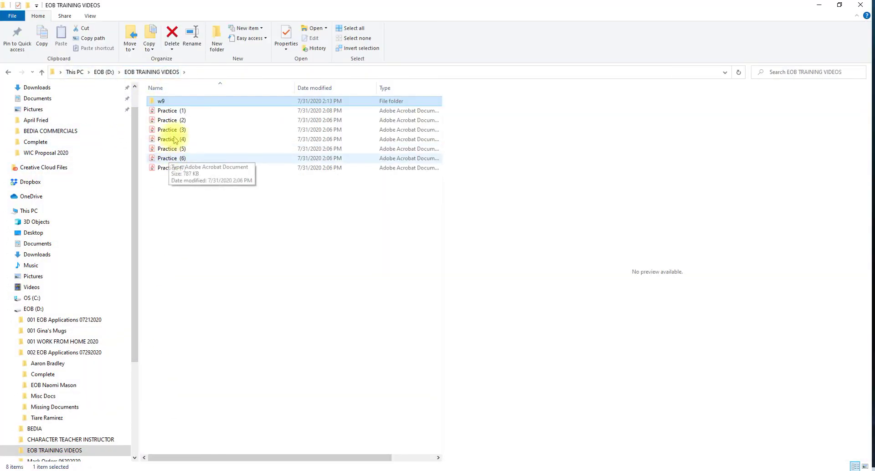
click(167, 110)
scroll(595, 242, down, 15)
scroll(599, 258, down, 12)
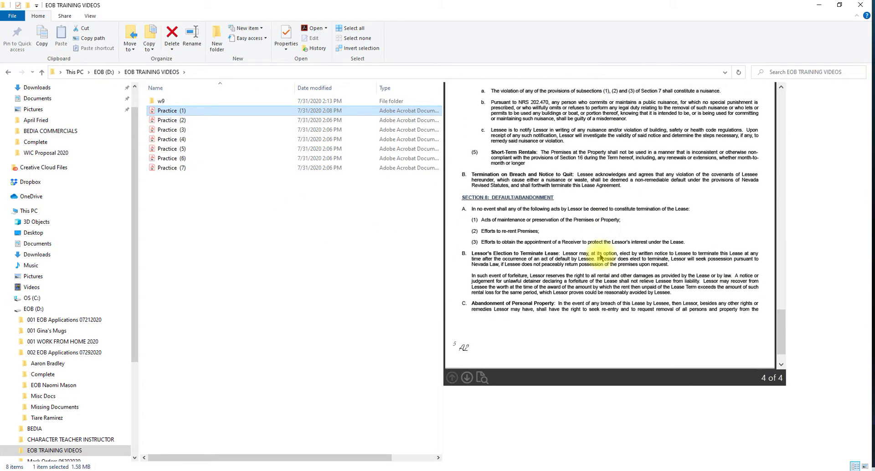
double_click(154, 114)
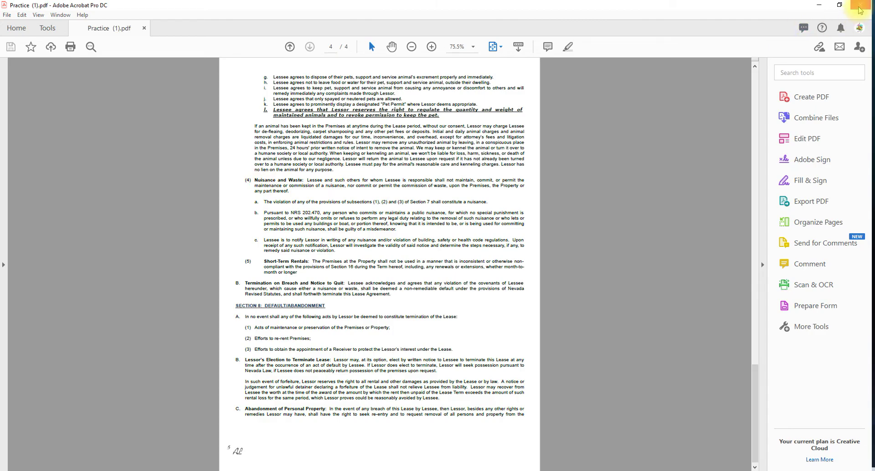
click(859, 8)
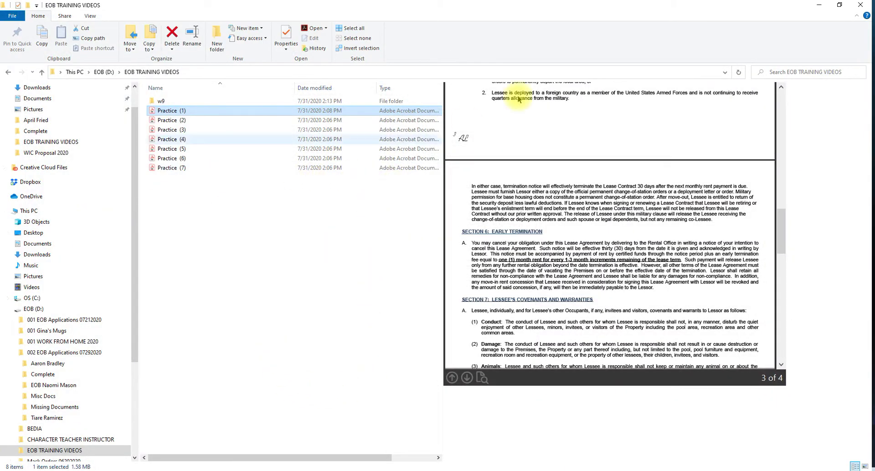
Step: Close Explorer, start Acrobat and open Practice (1).pdf via File > Open
click(860, 4)
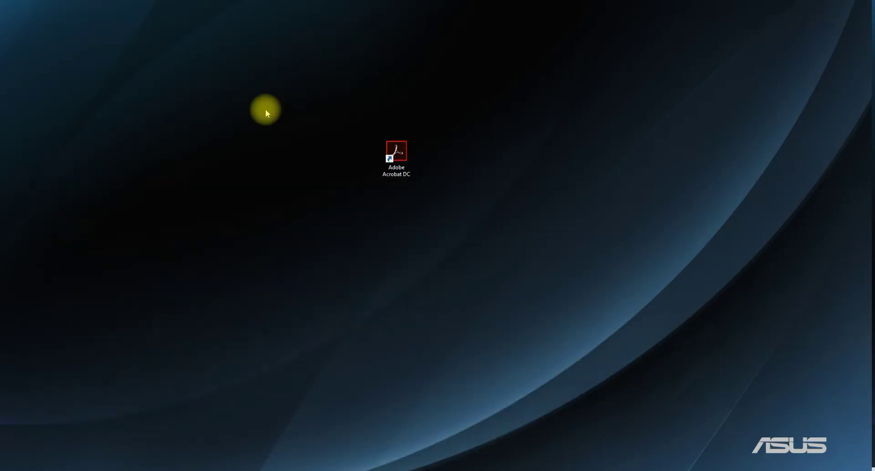
double_click(394, 158)
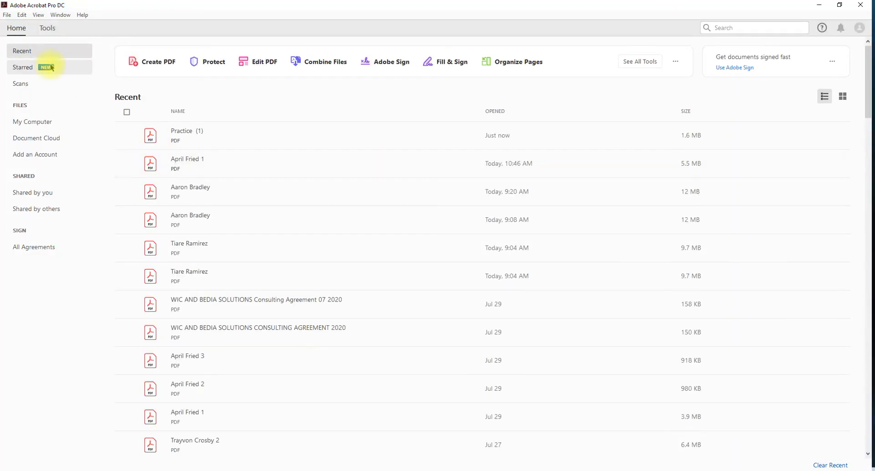
click(8, 16)
click(36, 29)
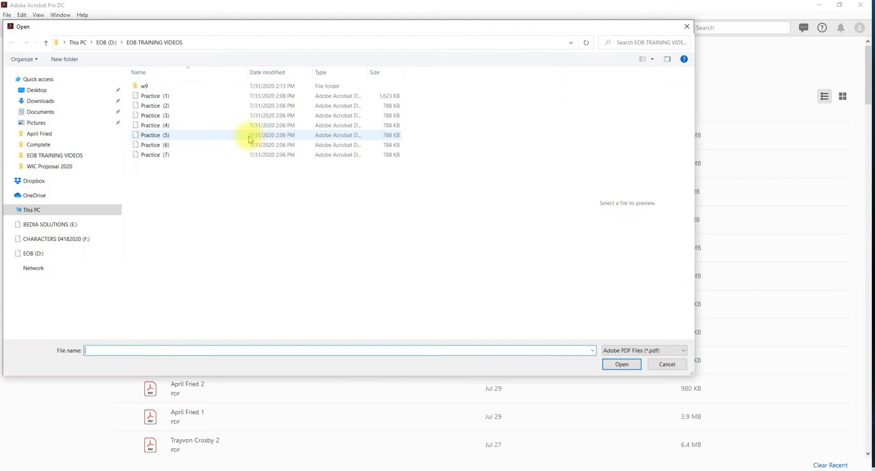
click(160, 98)
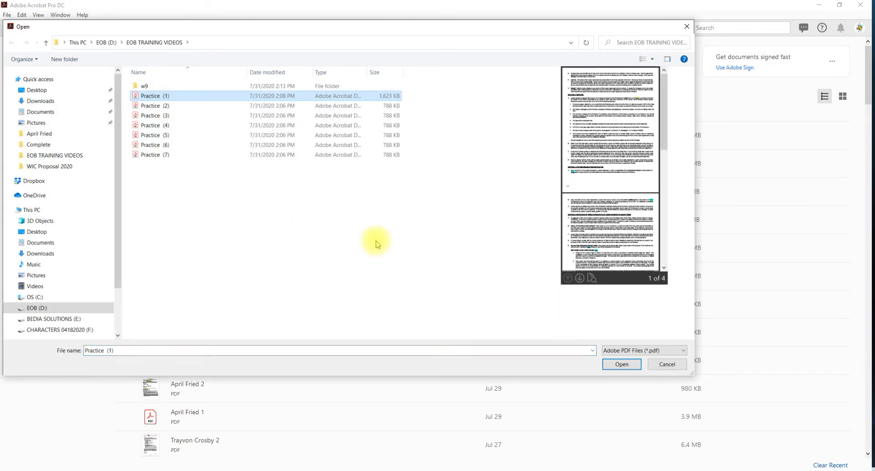
scroll(585, 199, down, 6)
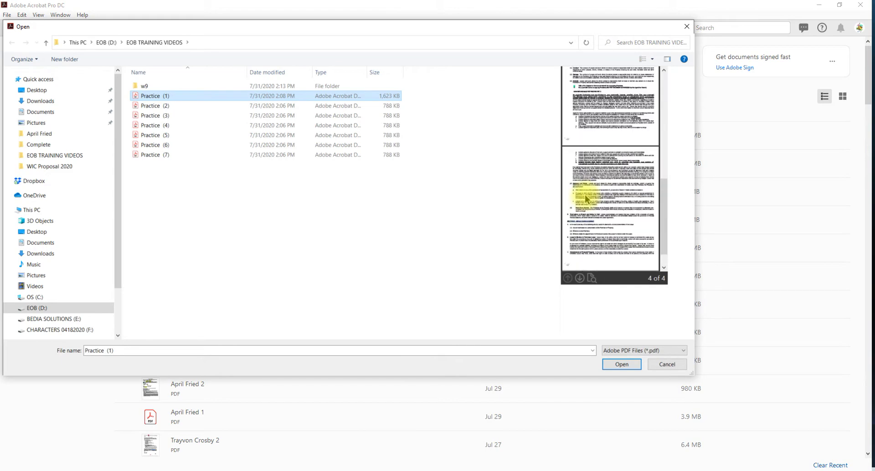
scroll(585, 199, up, 5)
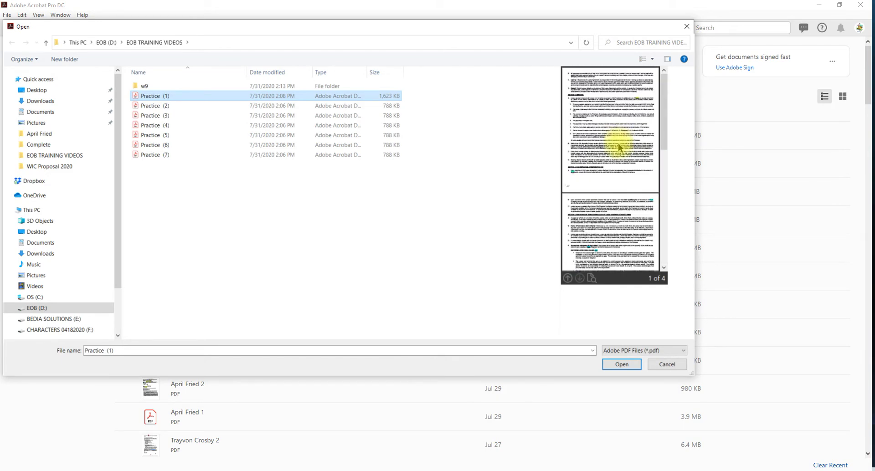
scroll(619, 146, down, 2)
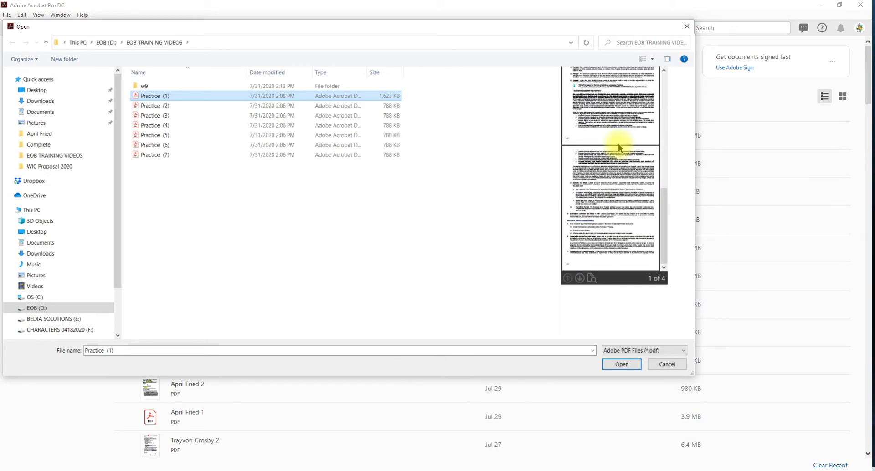
click(621, 364)
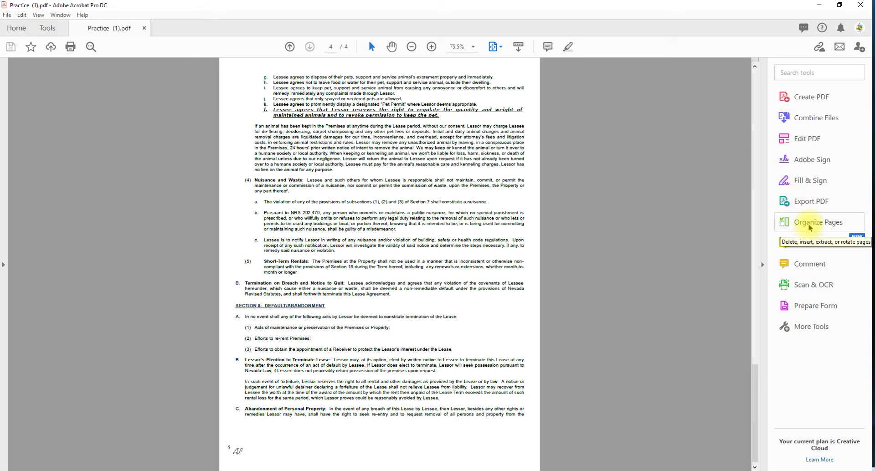
Step: Open Organize Pages to show Practice (1).pdf as four page thumbnails
click(809, 227)
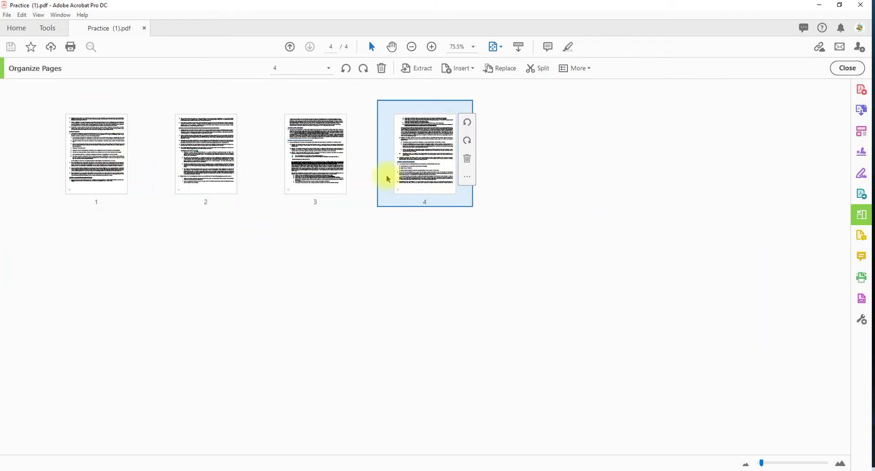
click(203, 149)
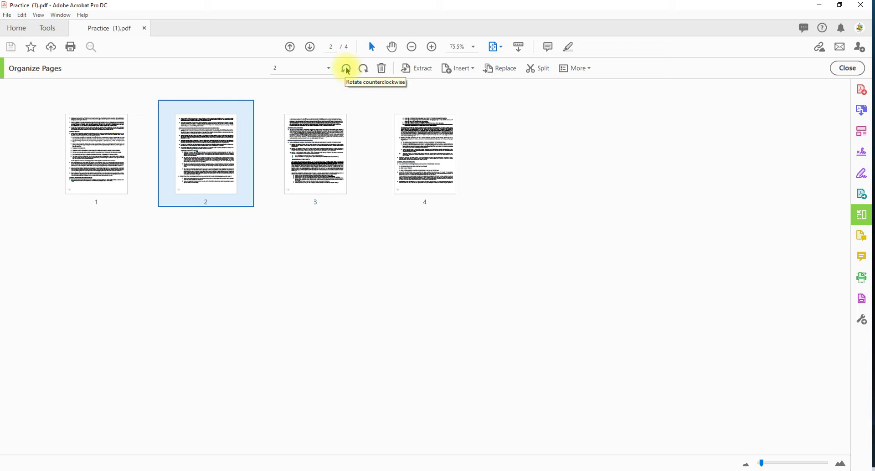
click(346, 70)
click(346, 69)
click(346, 70)
click(346, 69)
click(181, 285)
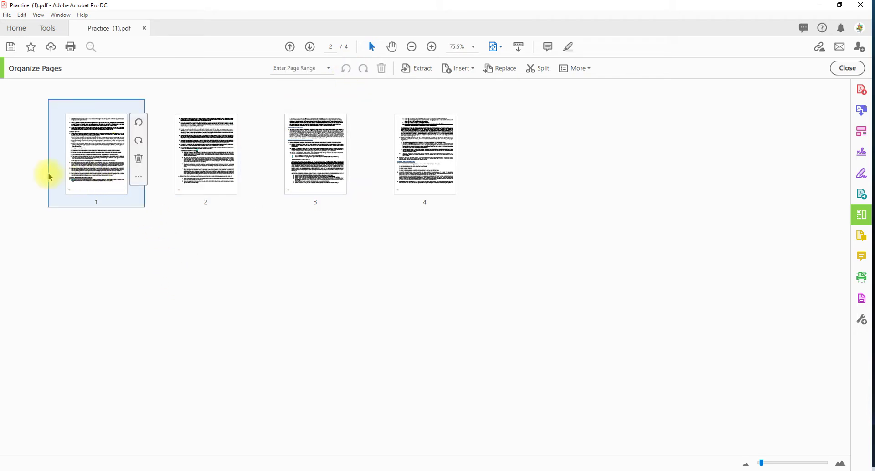
click(27, 166)
drag(23, 158, 561, 160)
click(15, 156)
drag(15, 153, 505, 164)
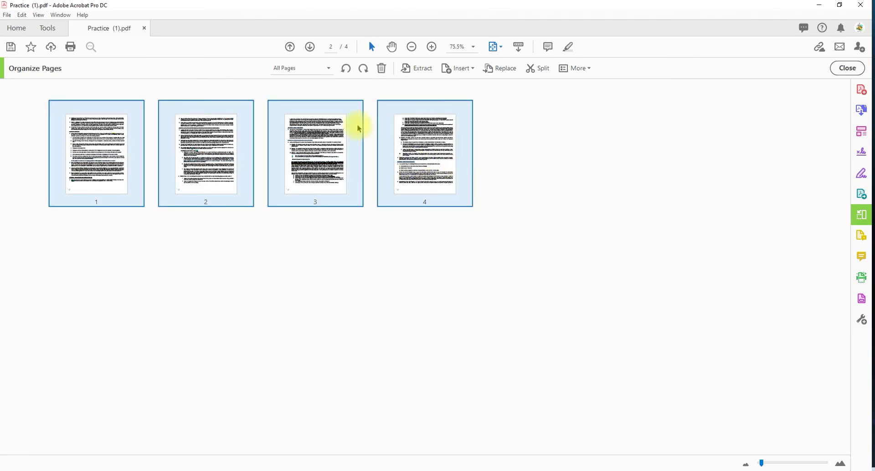
click(346, 68)
click(345, 69)
click(346, 68)
click(346, 69)
click(417, 275)
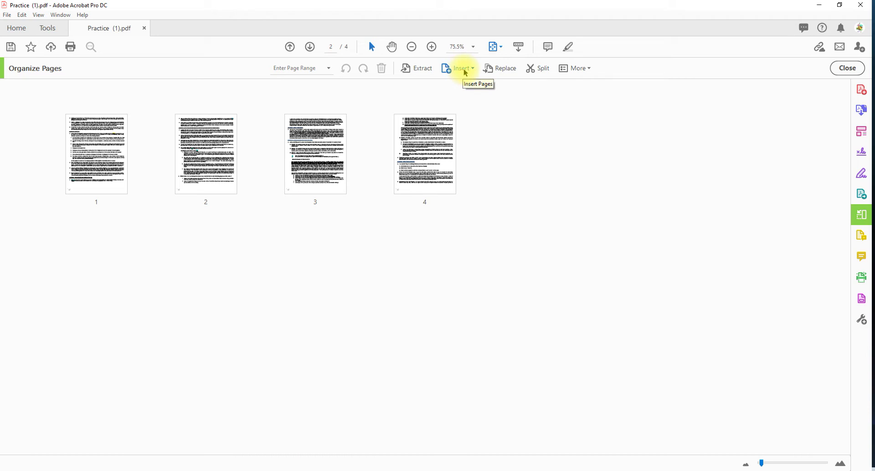
Step: Choose to insert pages from files Practice (2) through Practice (7)
click(461, 71)
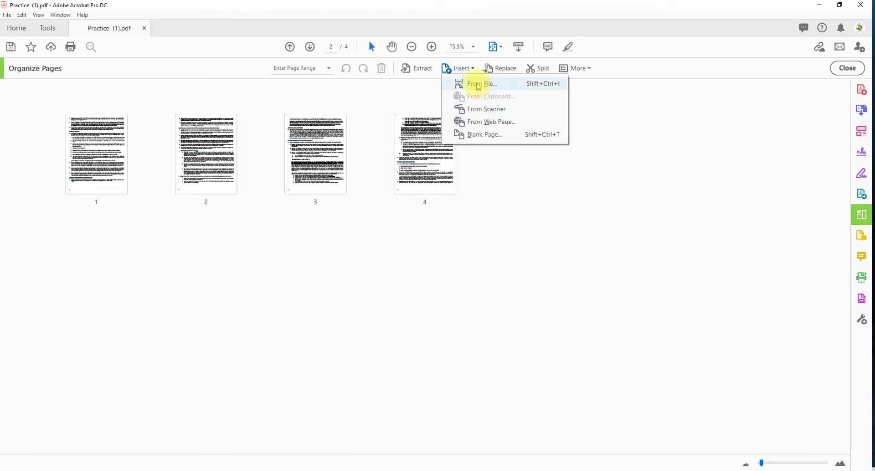
click(477, 84)
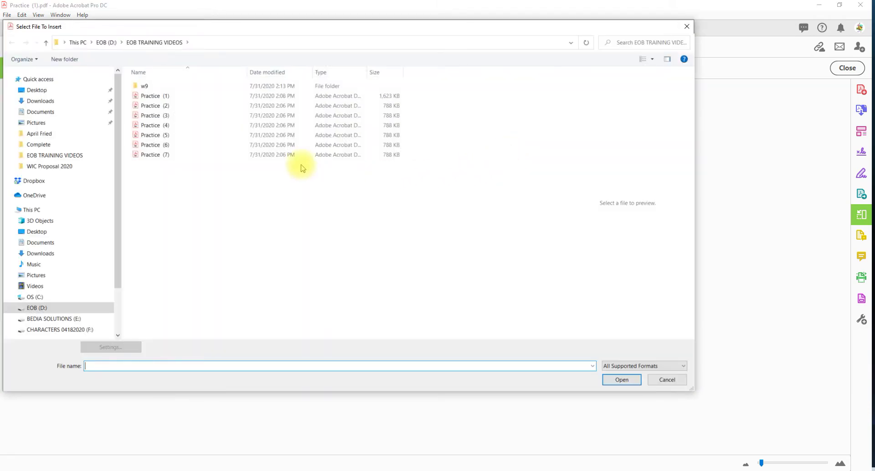
click(161, 109)
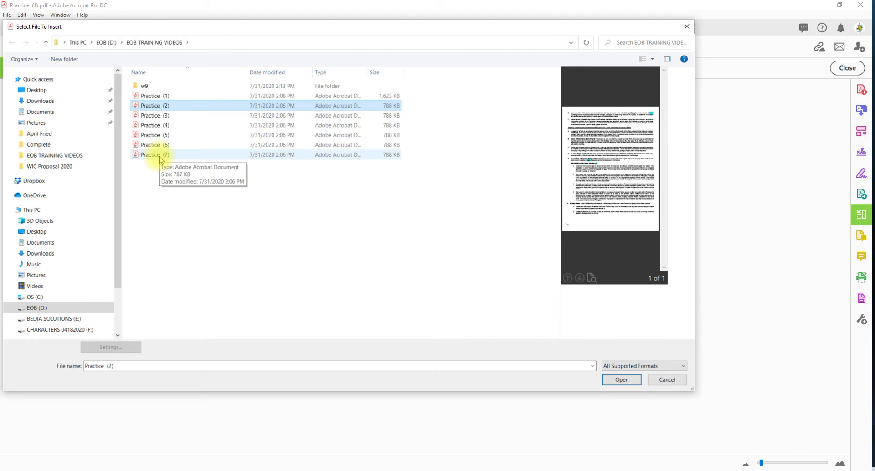
shift+click(161, 155)
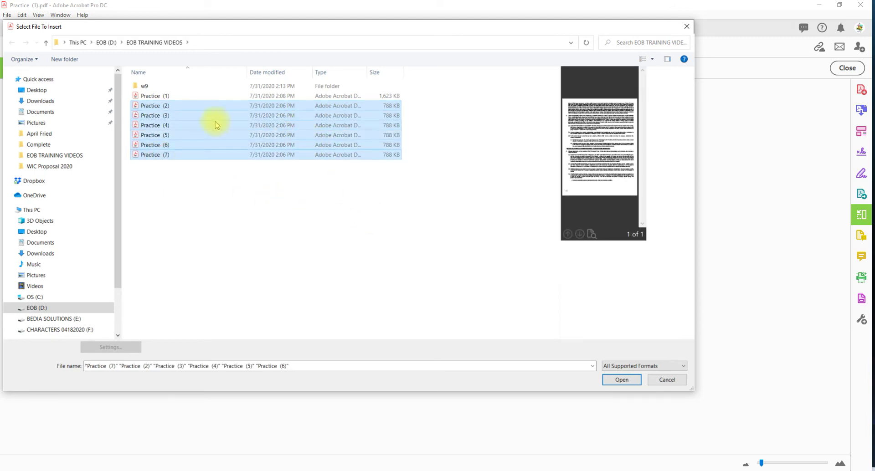
click(621, 380)
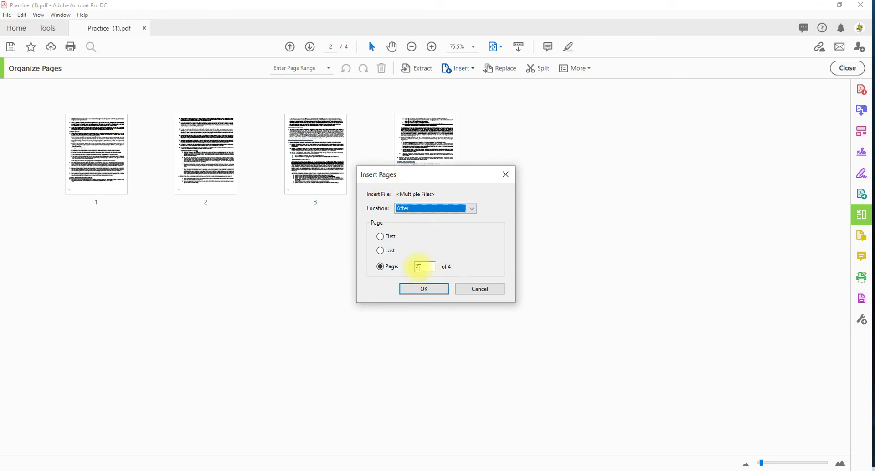
Step: Place the inserted pages after page 4, giving a 10-page document
click(416, 267)
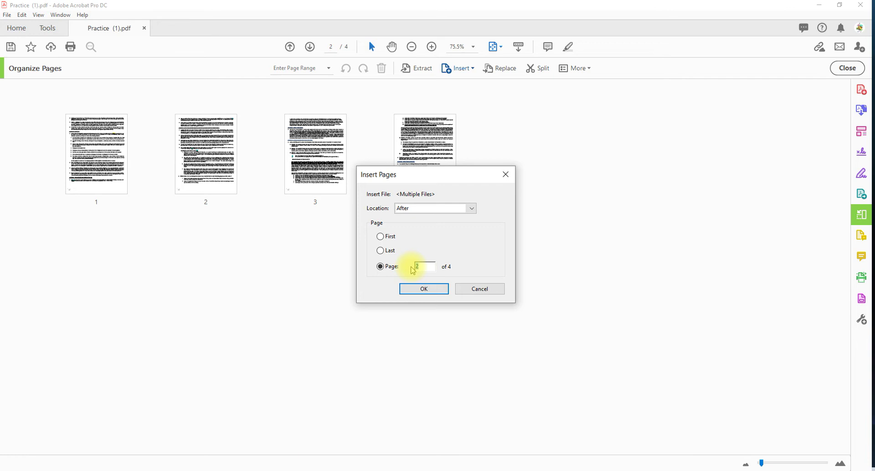
text(4)
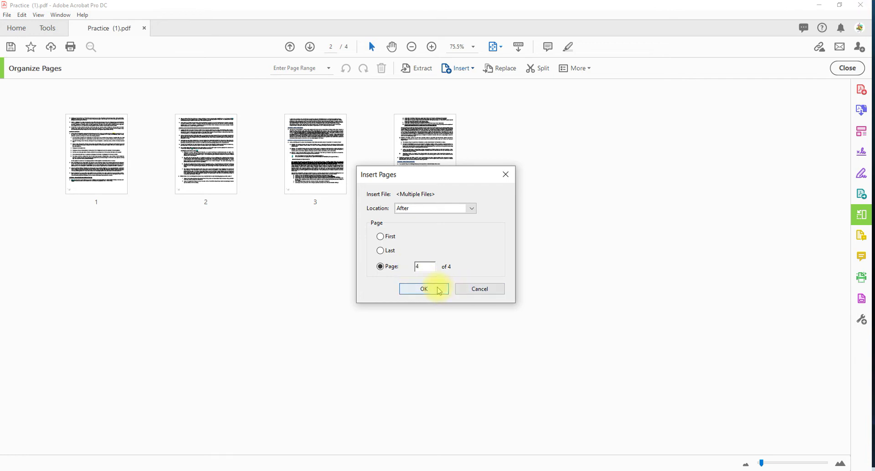
click(438, 289)
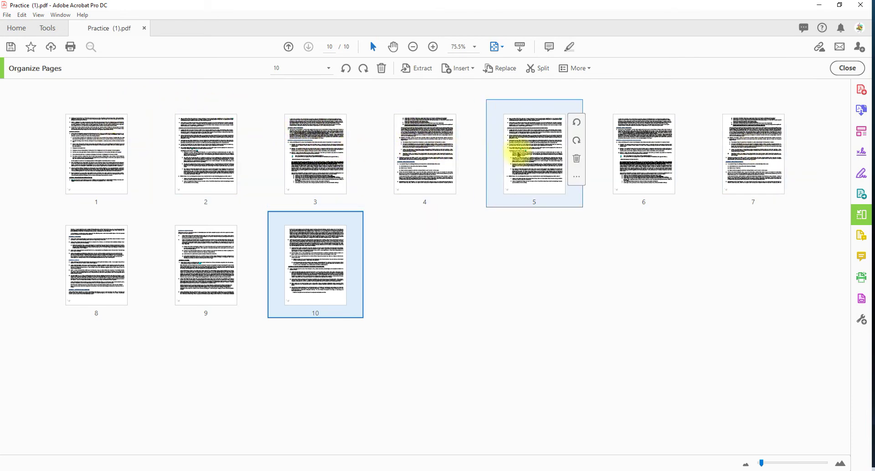
click(542, 170)
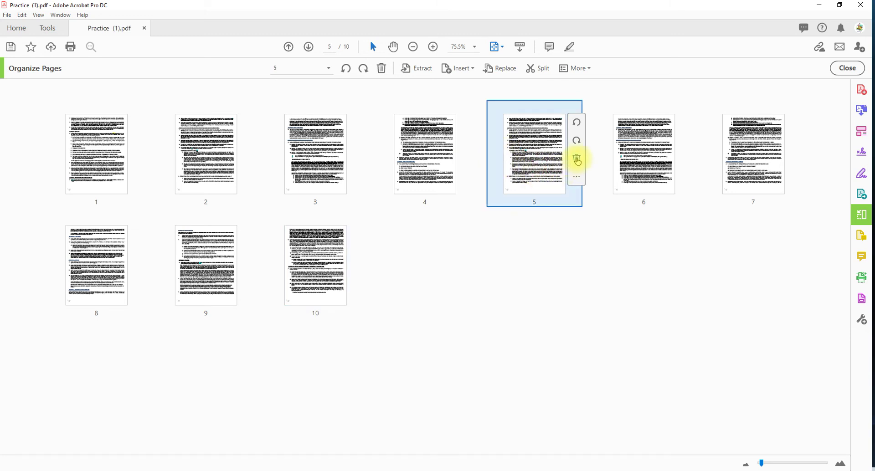
click(475, 293)
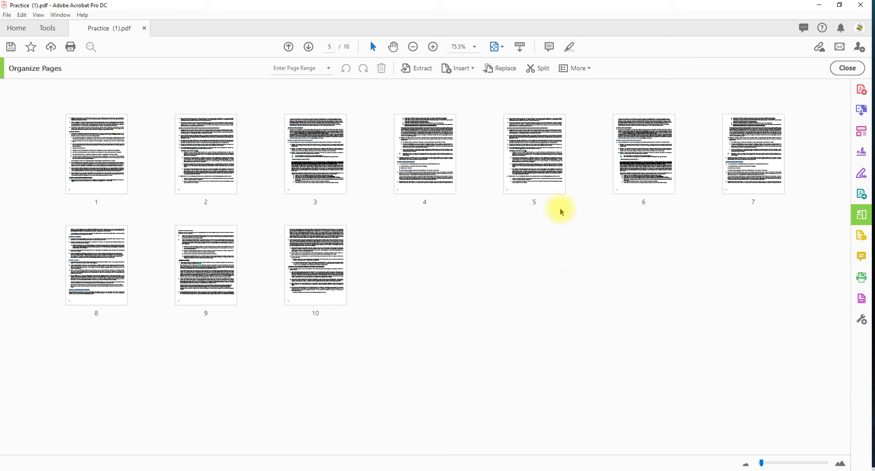
Step: Select page 5 for extraction with 'Extract pages as separate files' ticked
mouse_move(537, 184)
click(532, 157)
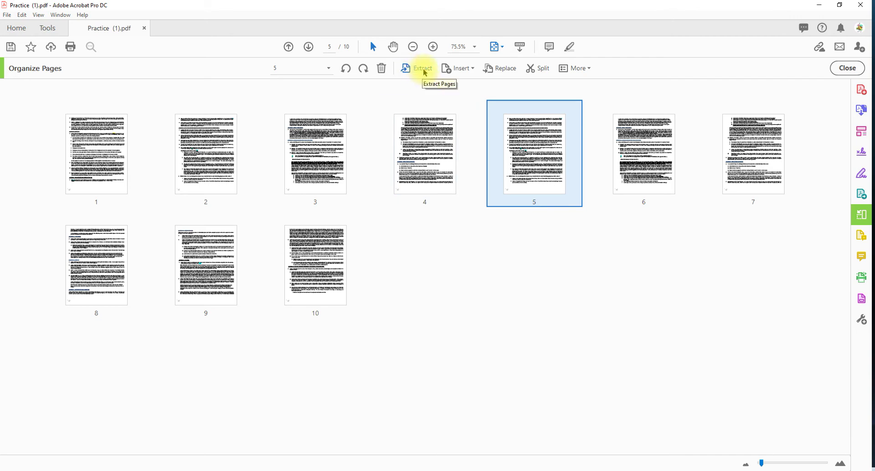
click(423, 72)
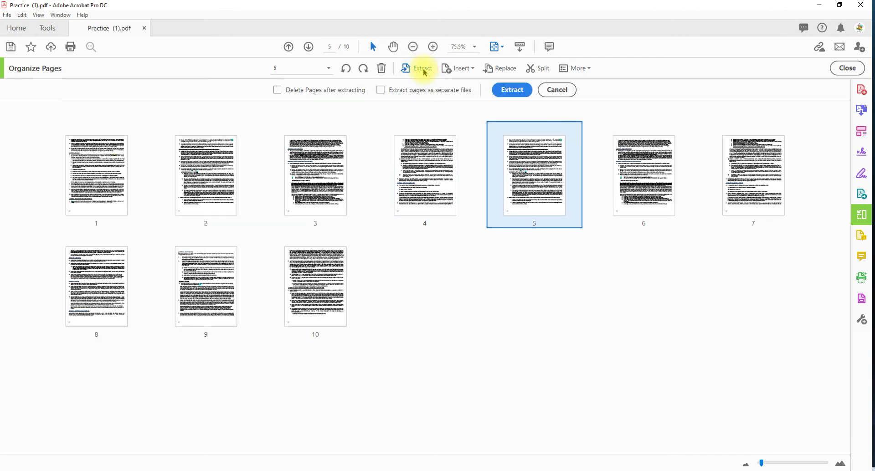
click(384, 92)
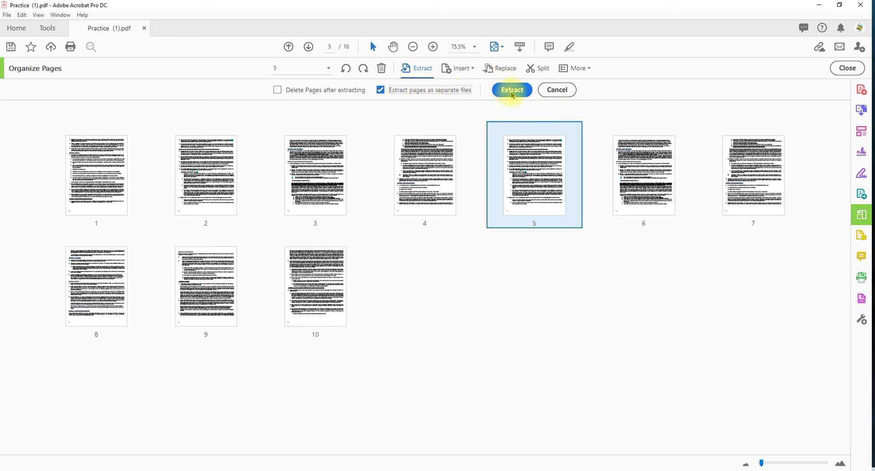
Step: Extract page 5 into the EOB (D:) > EOB TRAINING VIDEOS > w9 folder
click(512, 91)
scroll(408, 258, down, 1)
double_click(397, 257)
scroll(415, 259, down, 2)
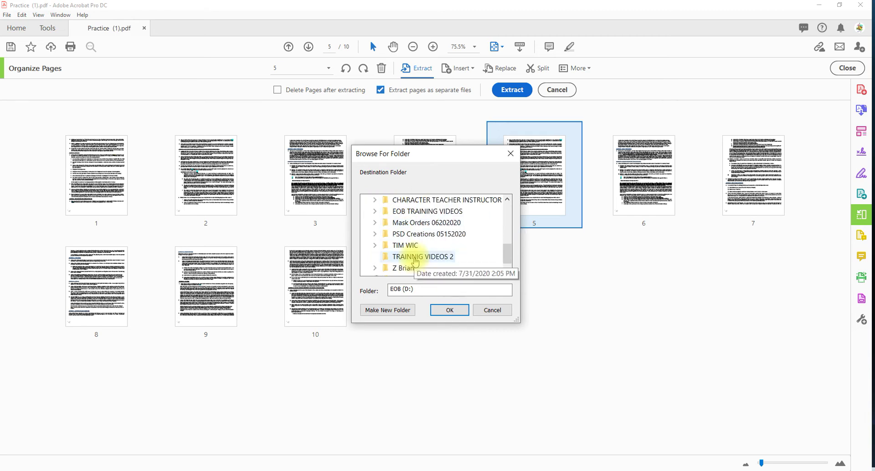
scroll(420, 257, up, 1)
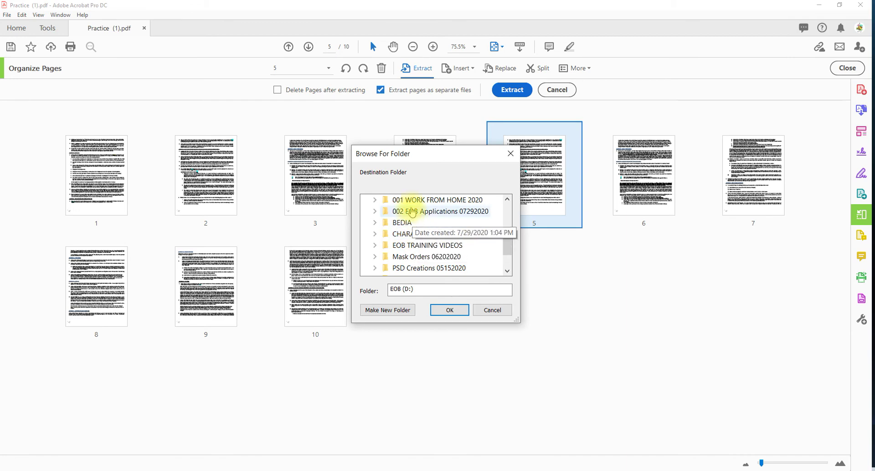
scroll(412, 212, down, 2)
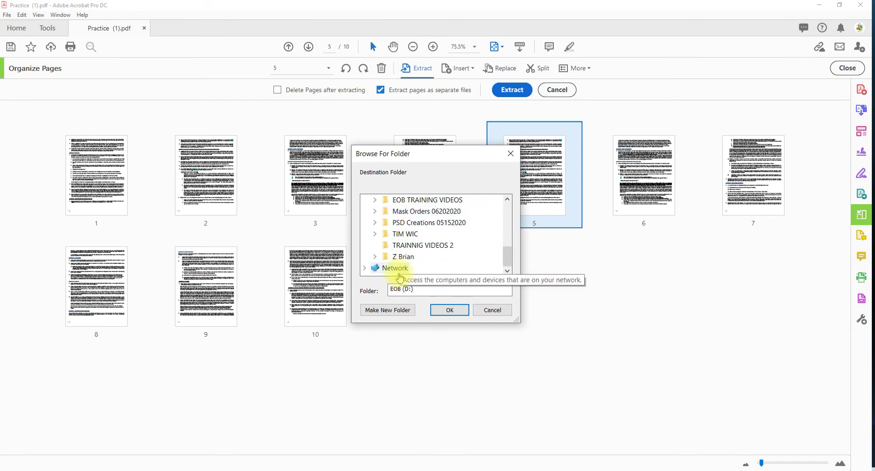
scroll(410, 247, up, 1)
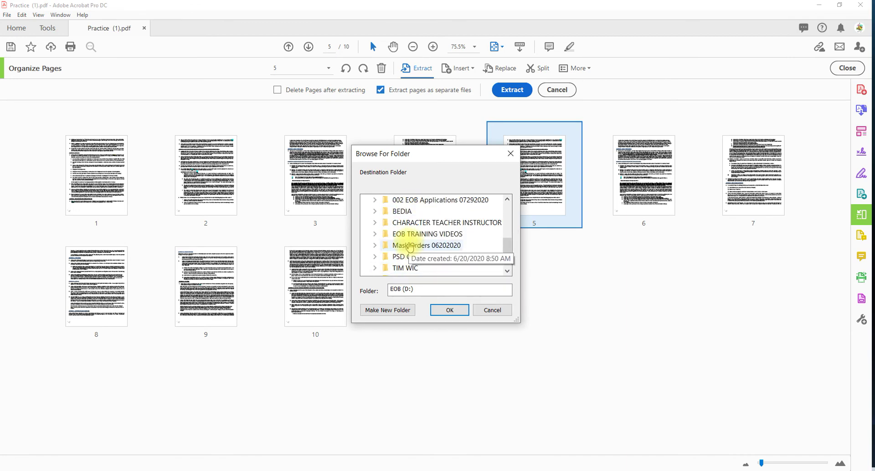
click(407, 234)
scroll(407, 231, up, 1)
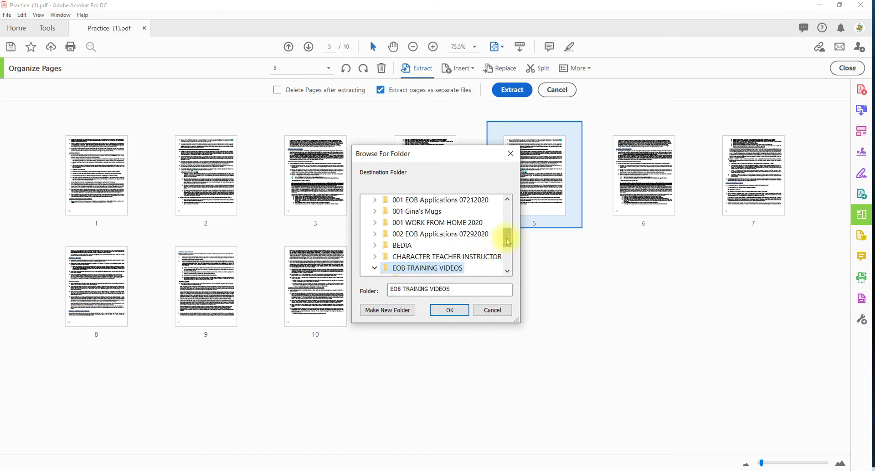
drag(507, 241, 507, 250)
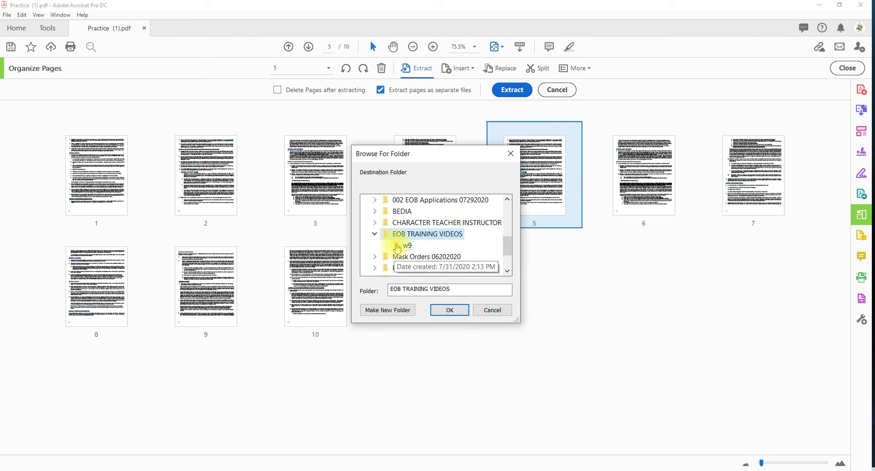
click(397, 248)
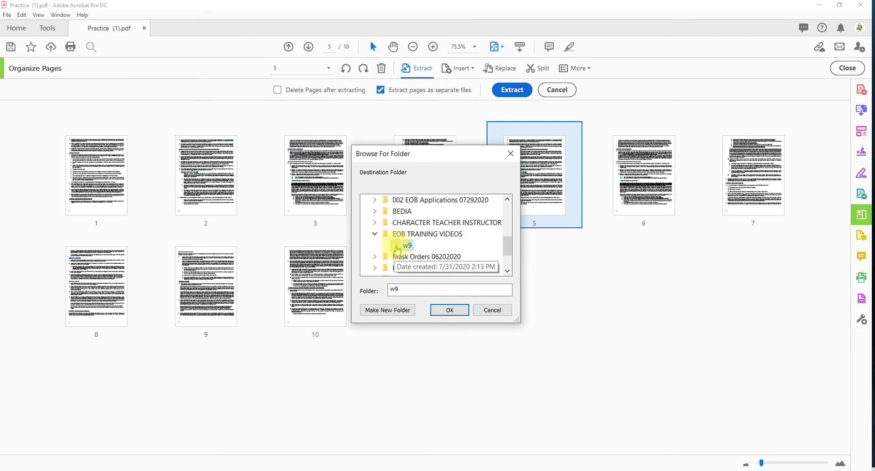
click(451, 310)
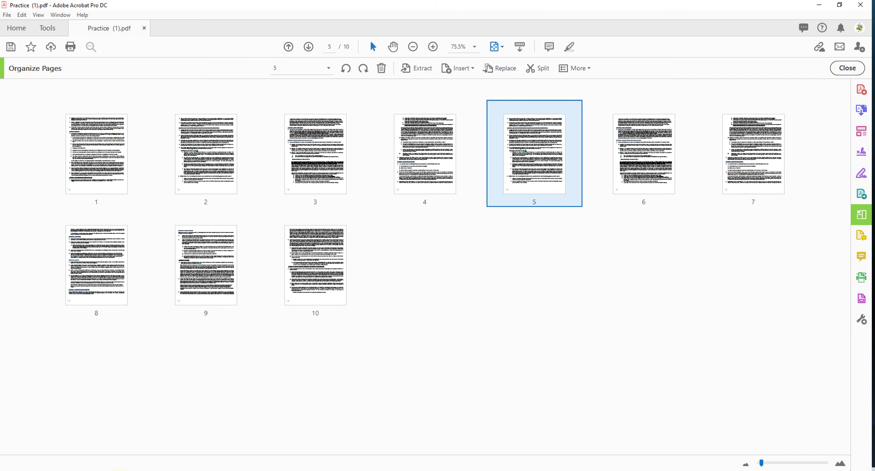
Step: Check that w9 holds Practice (1) 4 and 5, then return to Acrobat and deselect page 5
click(121, 465)
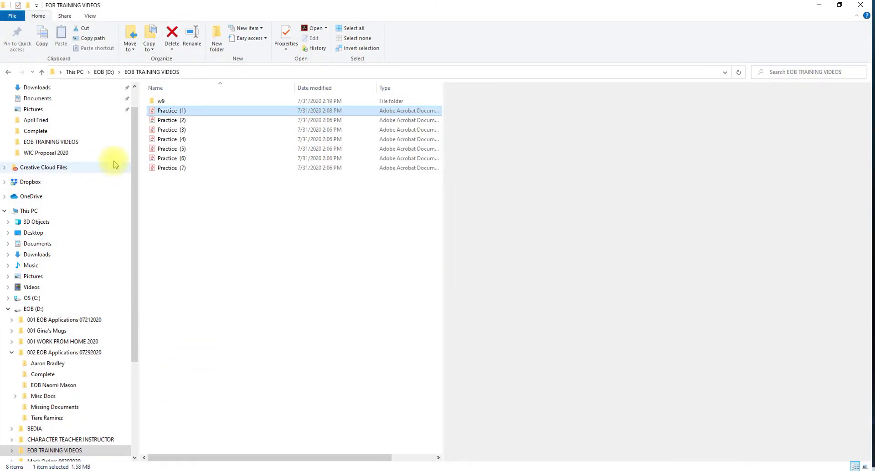
double_click(163, 101)
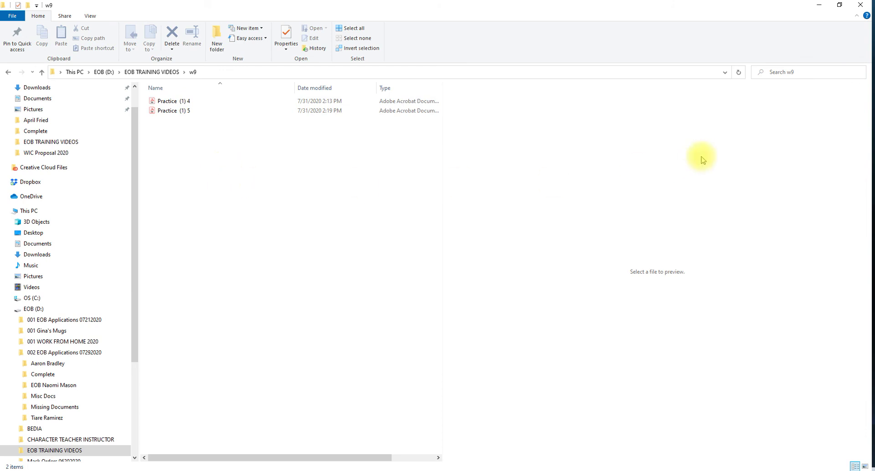
click(817, 6)
click(508, 260)
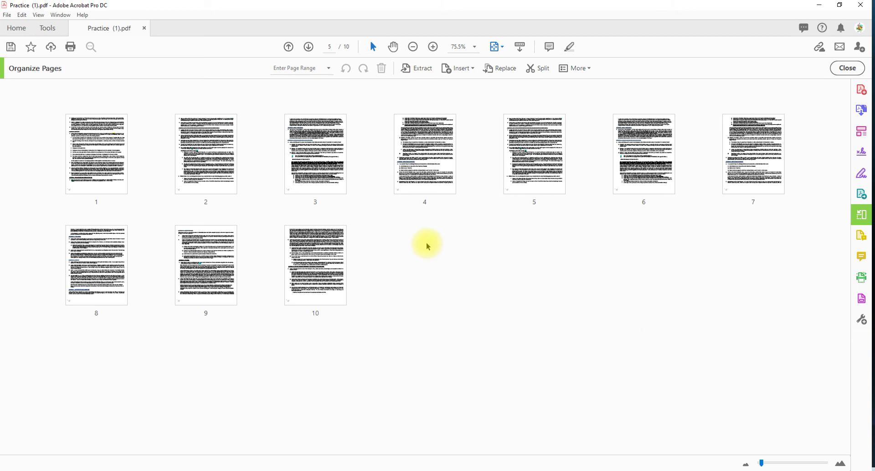
Step: Save the ten-page Practice (1).pdf with File > Save
drag(68, 160, 21, 149)
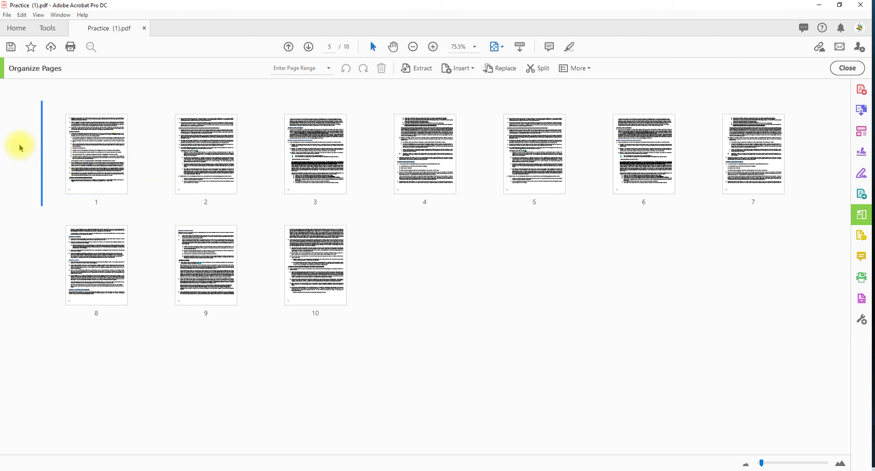
drag(20, 151, 19, 148)
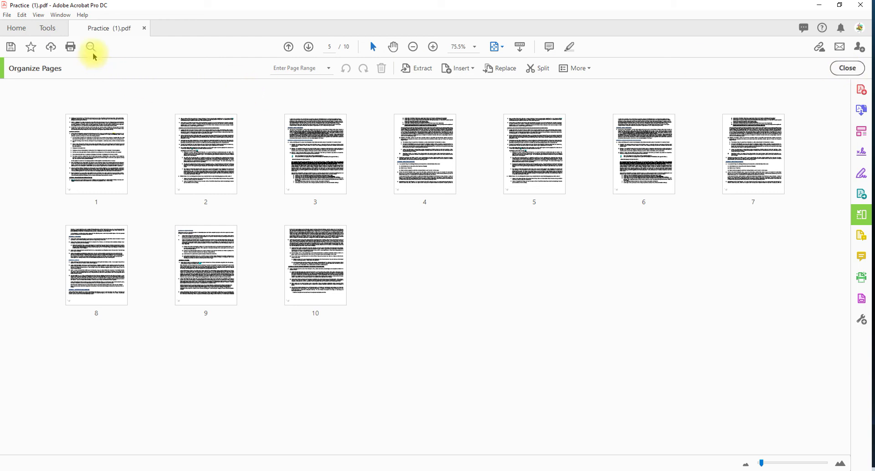
mouse_move(570, 165)
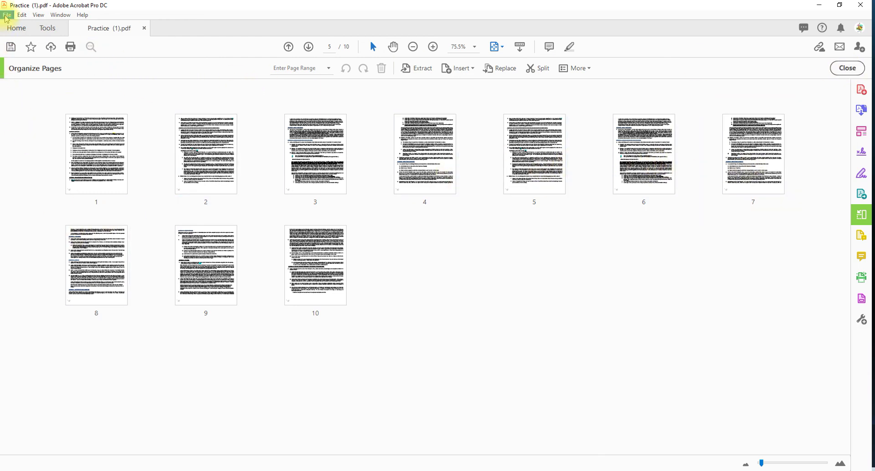
click(7, 16)
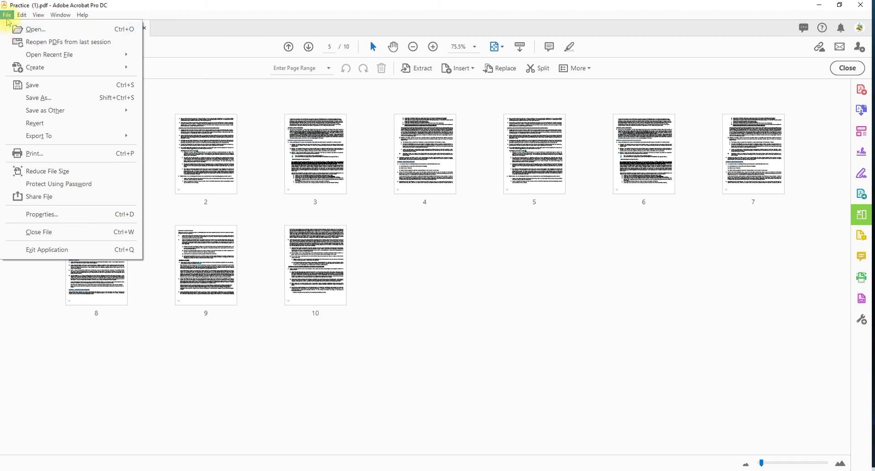
click(45, 88)
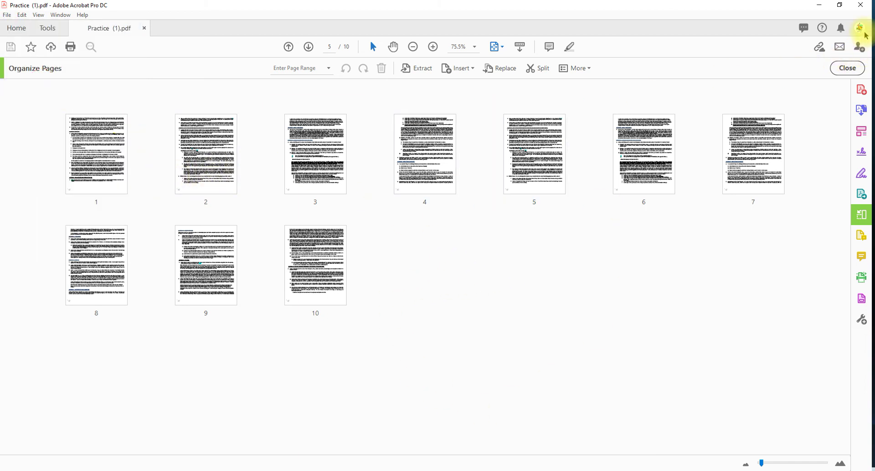
Step: Minimize Acrobat and preview Practice (1) in EOB TRAINING VIDEOS, confirming ten pages
click(825, 9)
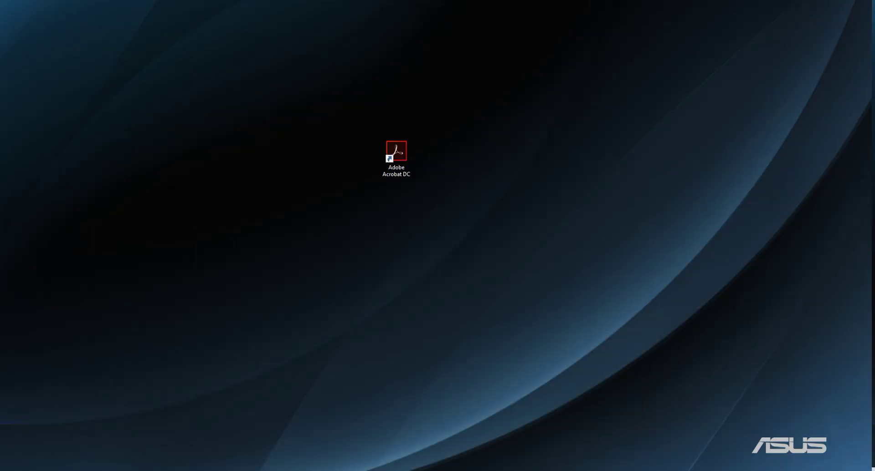
click(123, 469)
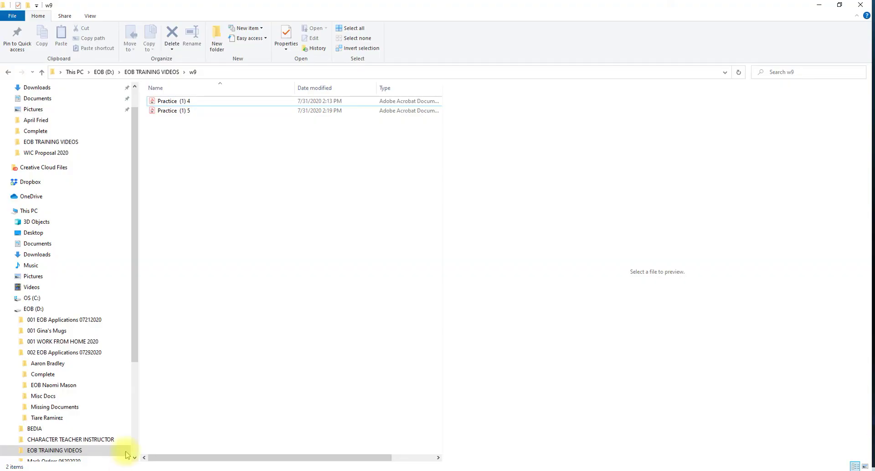
click(135, 73)
click(166, 111)
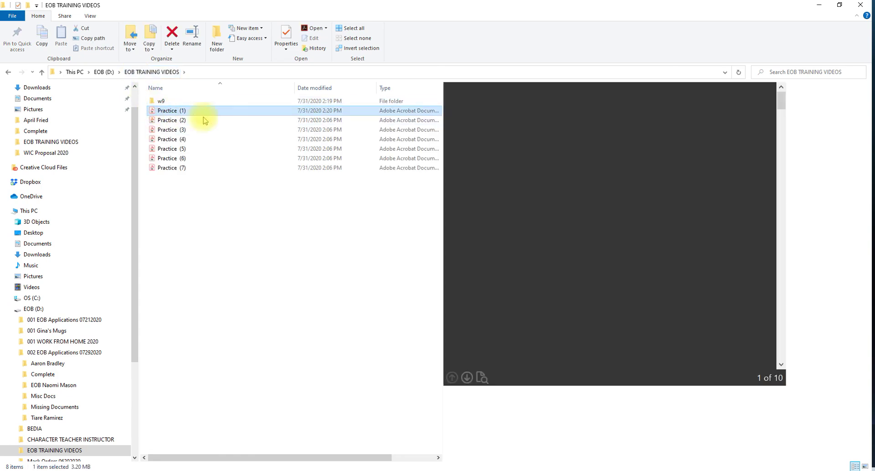
scroll(557, 214, down, 20)
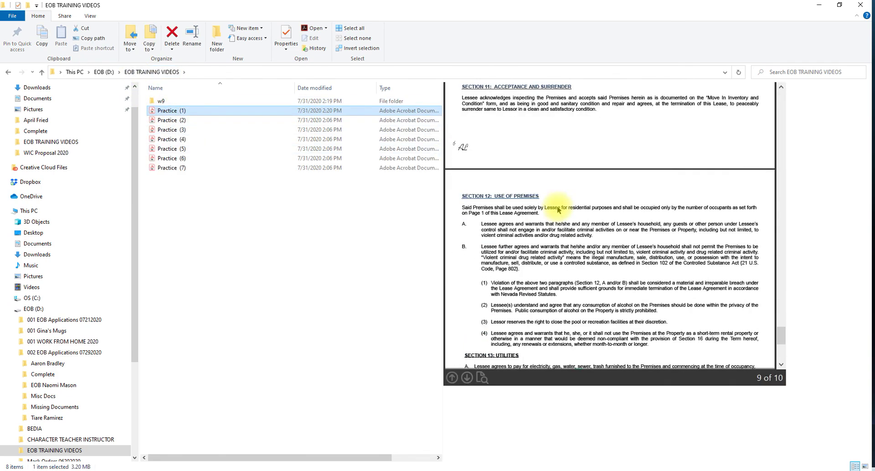
scroll(557, 210, down, 5)
scroll(557, 211, up, 18)
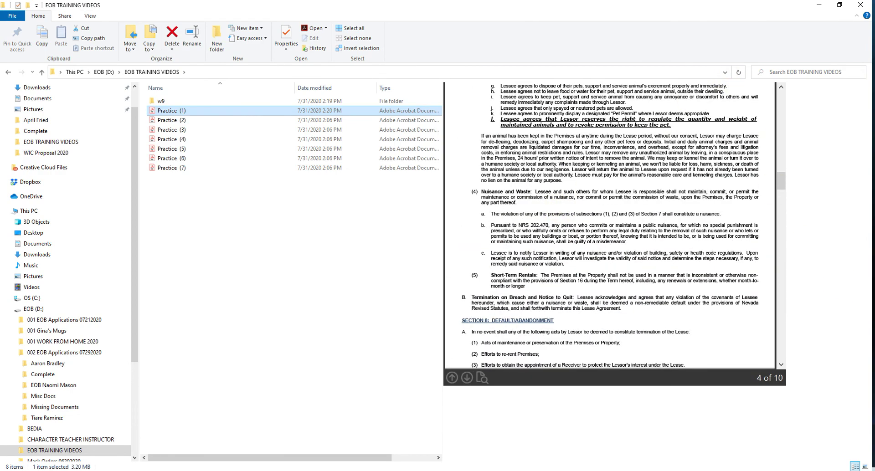